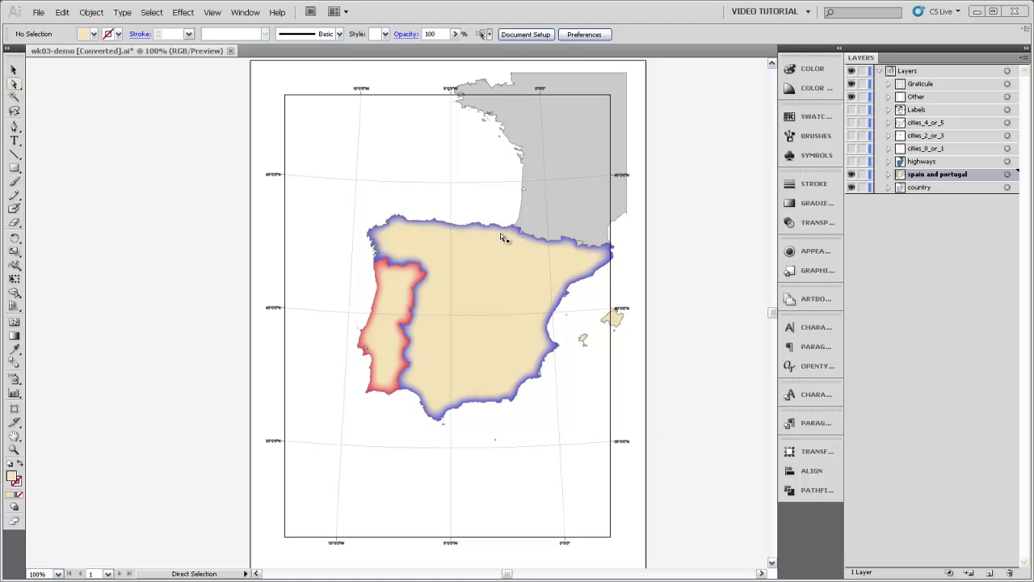
Select the Spain and Portugal shapes on the map with the Direct Selection tool.
click(489, 281)
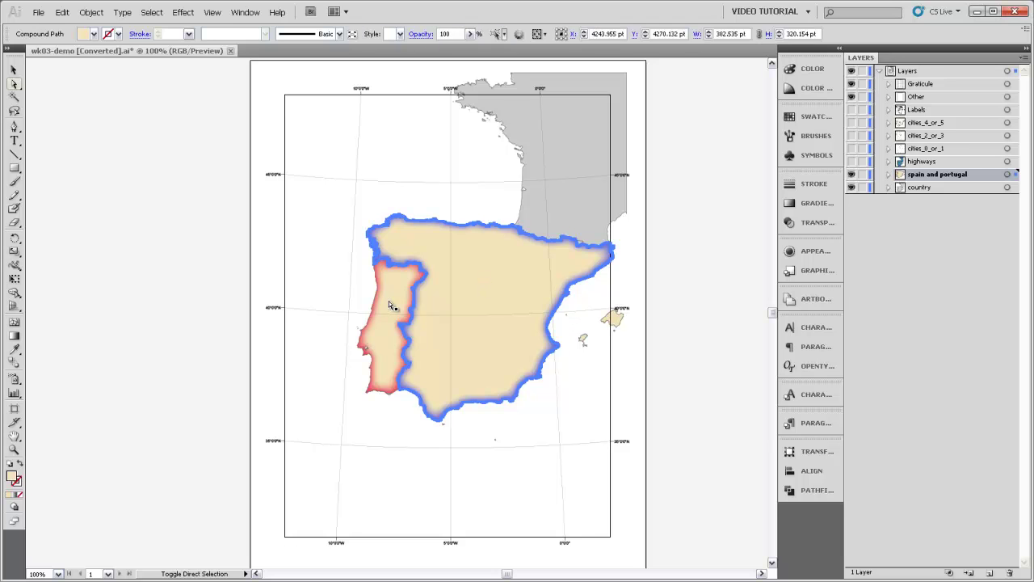
shift+click(386, 324)
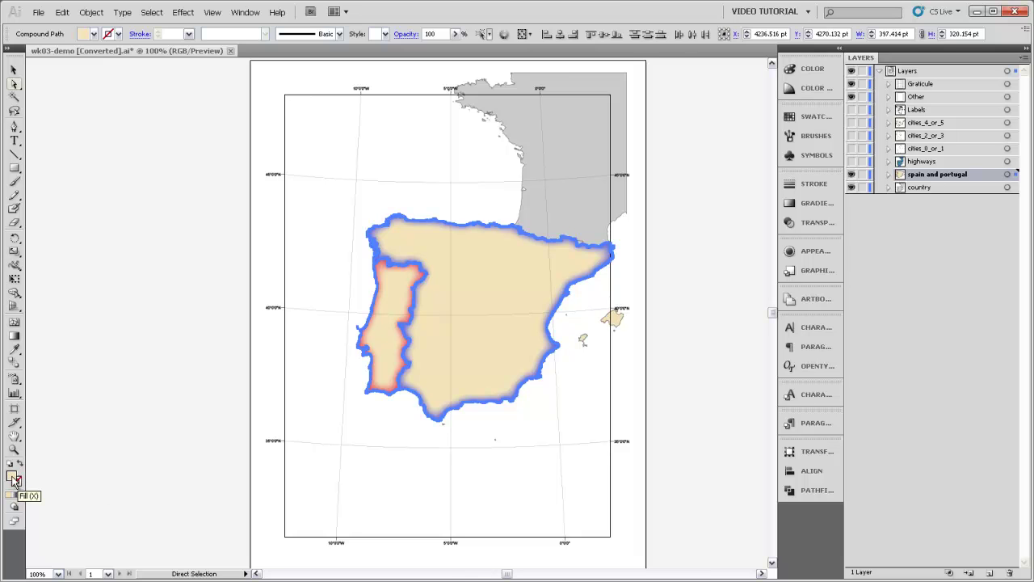
In the fill Color Picker, preview reds and greyish pinks, then settle on bright blue 009EFF.
double_click(13, 478)
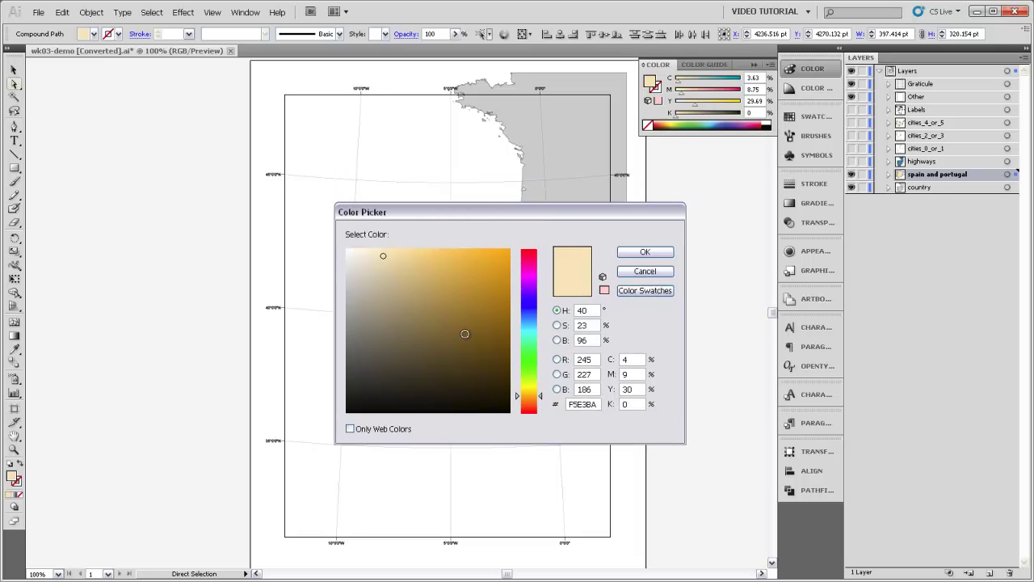
mouse_move(542, 401)
mouse_down()
mouse_move(541, 291)
mouse_move(536, 416)
mouse_move(540, 261)
mouse_move(552, 292)
mouse_move(552, 383)
mouse_move(549, 412)
mouse_move(548, 256)
mouse_up()
click(364, 307)
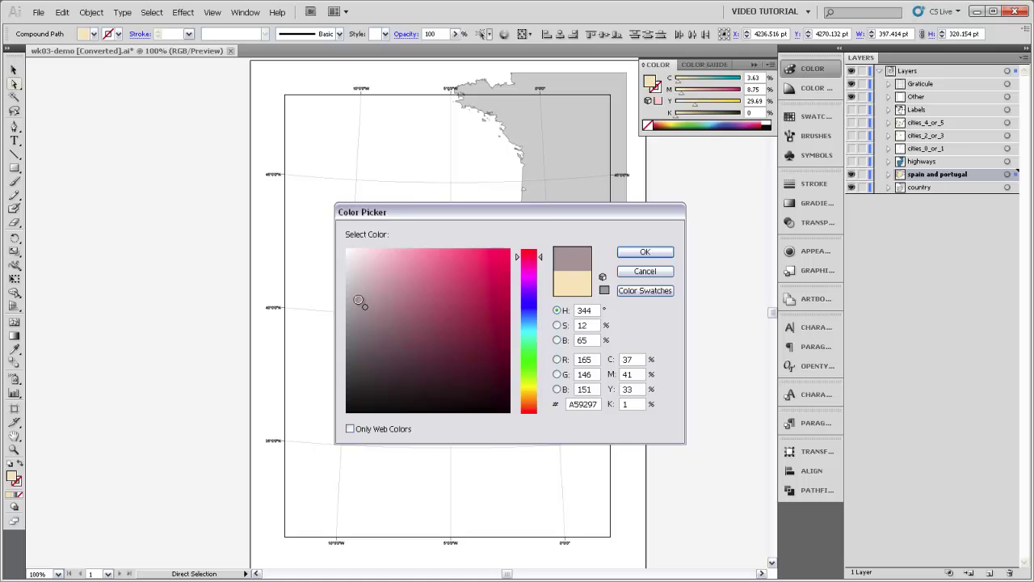
mouse_move(359, 301)
mouse_down()
mouse_move(424, 305)
mouse_move(370, 309)
mouse_move(365, 352)
mouse_move(370, 252)
mouse_move(369, 378)
mouse_move(369, 245)
mouse_move(367, 308)
mouse_move(372, 293)
mouse_move(480, 295)
mouse_move(452, 279)
mouse_move(461, 327)
mouse_move(405, 334)
mouse_move(378, 299)
mouse_move(460, 295)
mouse_move(433, 309)
mouse_move(418, 296)
mouse_move(452, 314)
mouse_up()
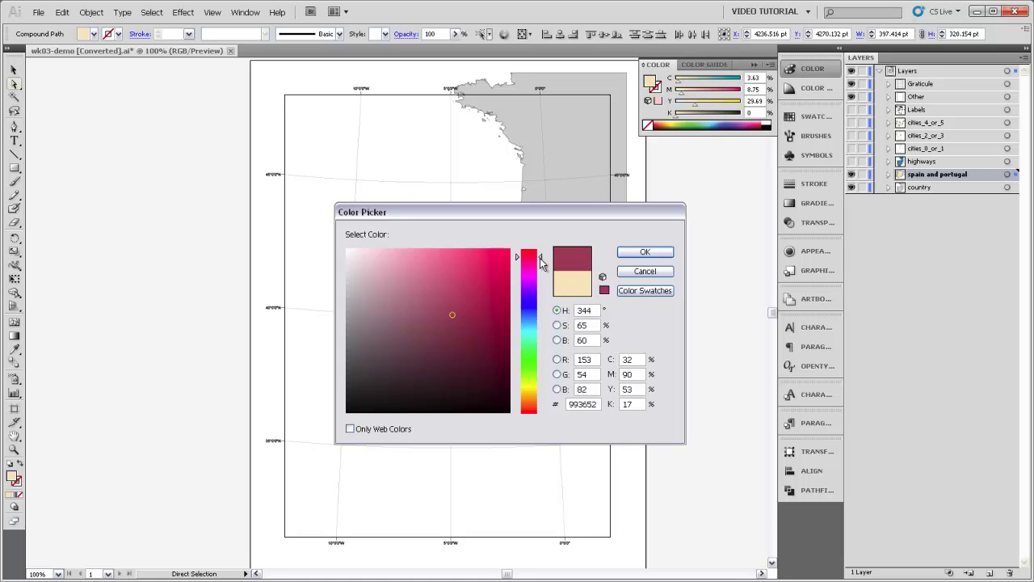
drag(541, 260, 542, 247)
mouse_move(463, 294)
mouse_down()
mouse_move(438, 285)
mouse_move(388, 314)
mouse_move(372, 310)
mouse_move(454, 301)
mouse_move(359, 297)
mouse_move(366, 317)
mouse_move(502, 312)
mouse_move(493, 340)
mouse_move(429, 374)
mouse_move(477, 381)
mouse_move(413, 386)
mouse_move(485, 387)
mouse_move(450, 385)
mouse_move(466, 385)
mouse_move(460, 360)
mouse_move(397, 260)
mouse_move(488, 258)
mouse_move(472, 269)
mouse_move(529, 238)
mouse_move(509, 252)
mouse_move(521, 239)
mouse_move(509, 252)
mouse_move(519, 239)
mouse_move(328, 227)
mouse_move(313, 370)
mouse_move(339, 415)
mouse_move(517, 415)
mouse_move(360, 413)
mouse_move(506, 415)
mouse_move(452, 300)
mouse_up()
drag(540, 255, 540, 321)
mouse_move(447, 324)
mouse_down()
mouse_move(405, 276)
mouse_move(339, 236)
mouse_move(326, 377)
mouse_move(341, 414)
mouse_move(496, 429)
mouse_move(487, 369)
mouse_move(502, 263)
mouse_move(520, 237)
mouse_move(514, 253)
mouse_up()
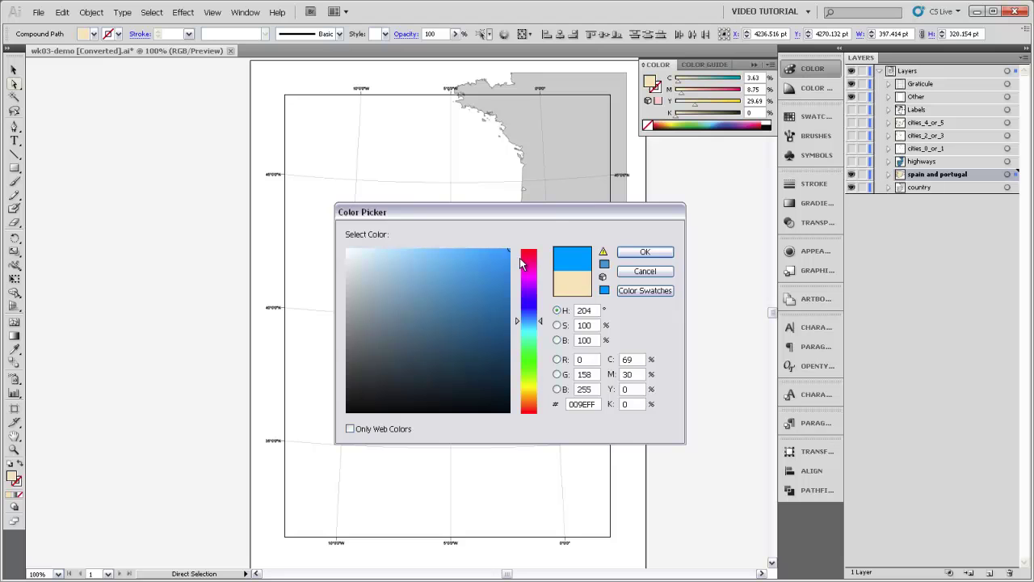
drag(549, 212, 531, 212)
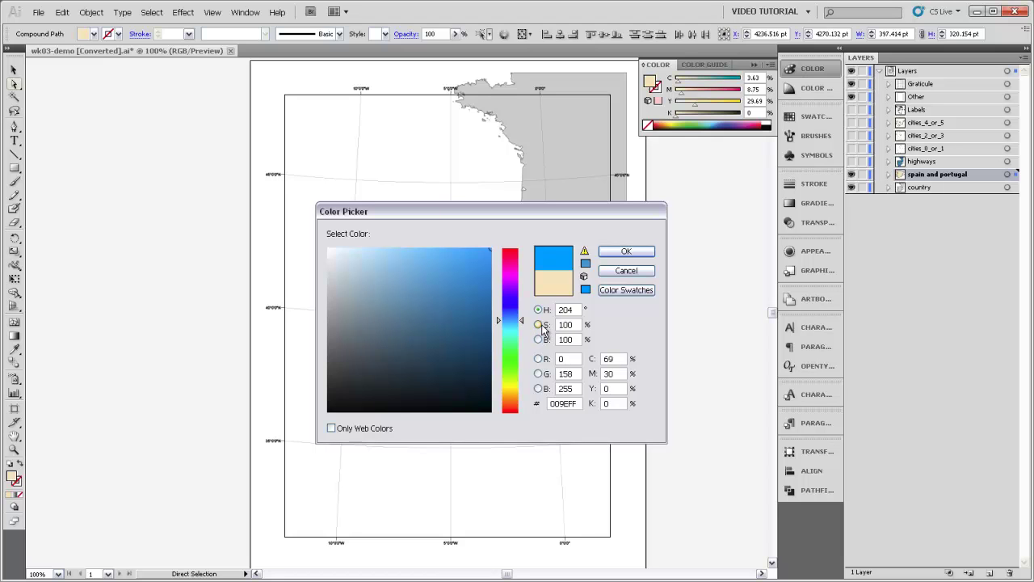
Try colours in saturation and brightness modes, from dark olive to teal 3A9388.
click(538, 325)
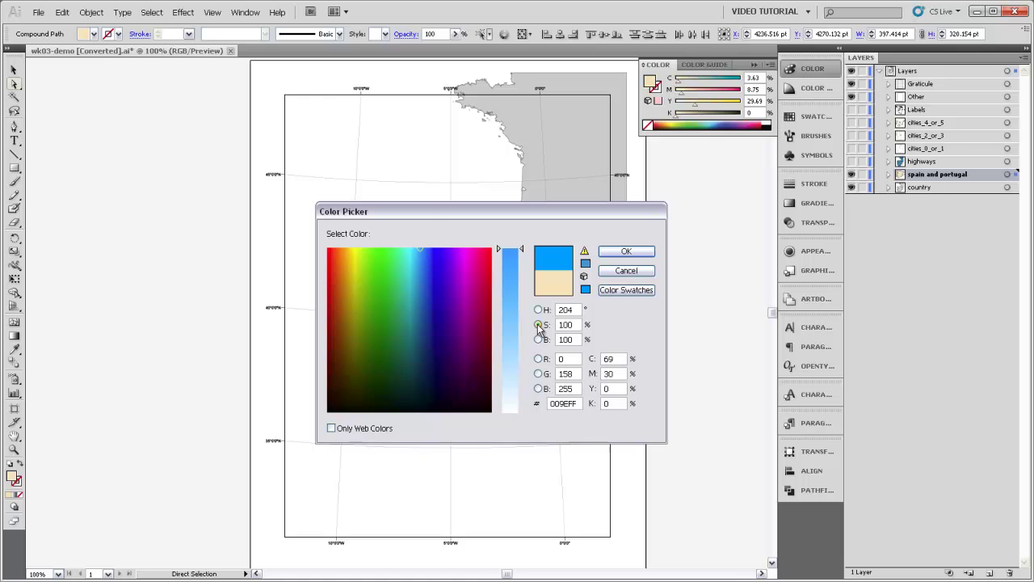
drag(523, 248, 522, 307)
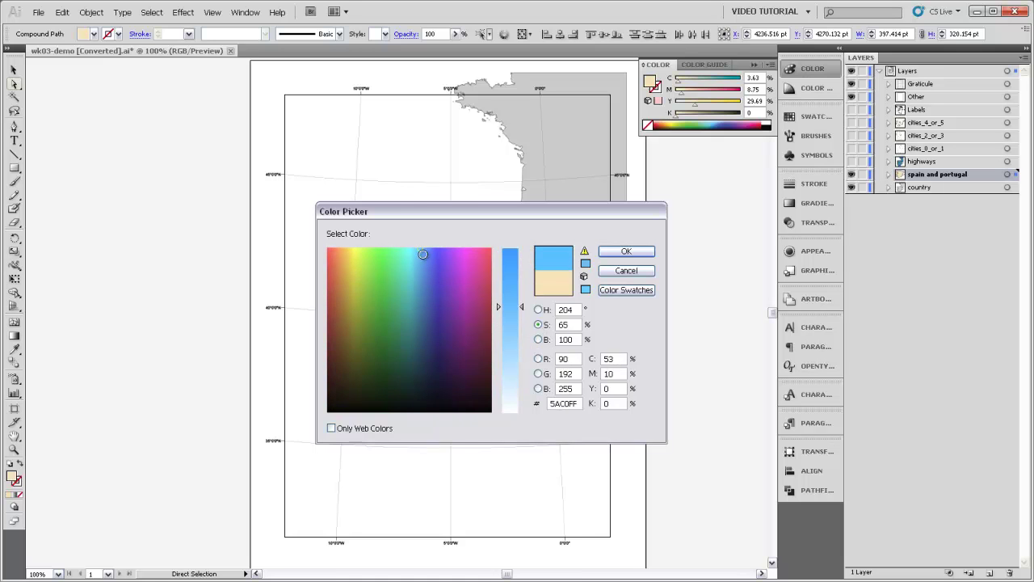
mouse_move(422, 254)
mouse_down()
mouse_move(353, 340)
mouse_move(358, 392)
mouse_move(346, 291)
mouse_move(455, 300)
mouse_move(437, 364)
mouse_move(403, 306)
mouse_up()
click(538, 340)
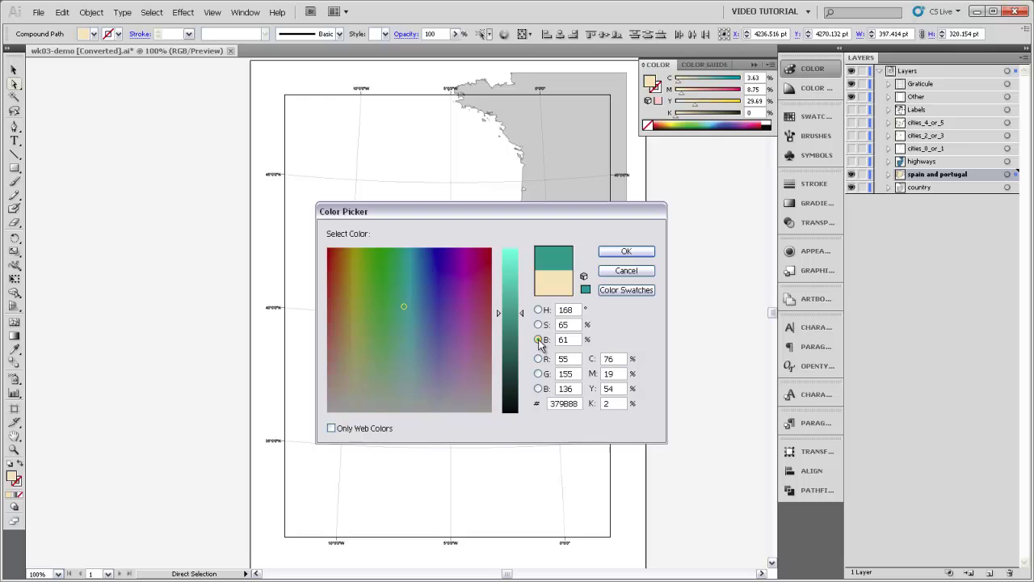
mouse_move(517, 322)
mouse_down()
mouse_move(521, 347)
mouse_move(521, 318)
mouse_up()
click(368, 349)
mouse_move(368, 349)
mouse_down()
mouse_move(374, 367)
mouse_move(405, 312)
mouse_up()
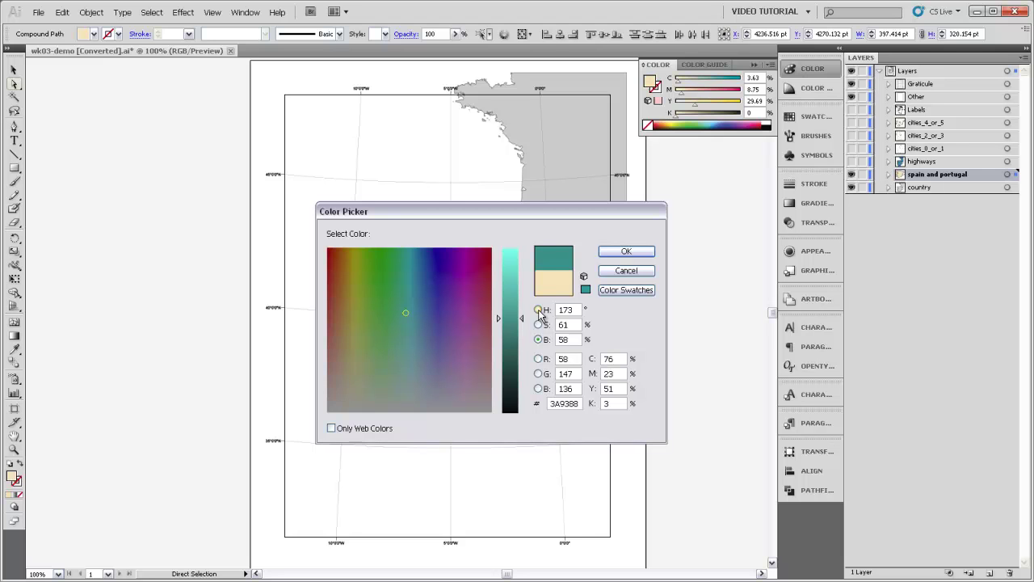
Back in hue mode, pick muted blue 5D79A3 and apply it to the shapes.
click(539, 310)
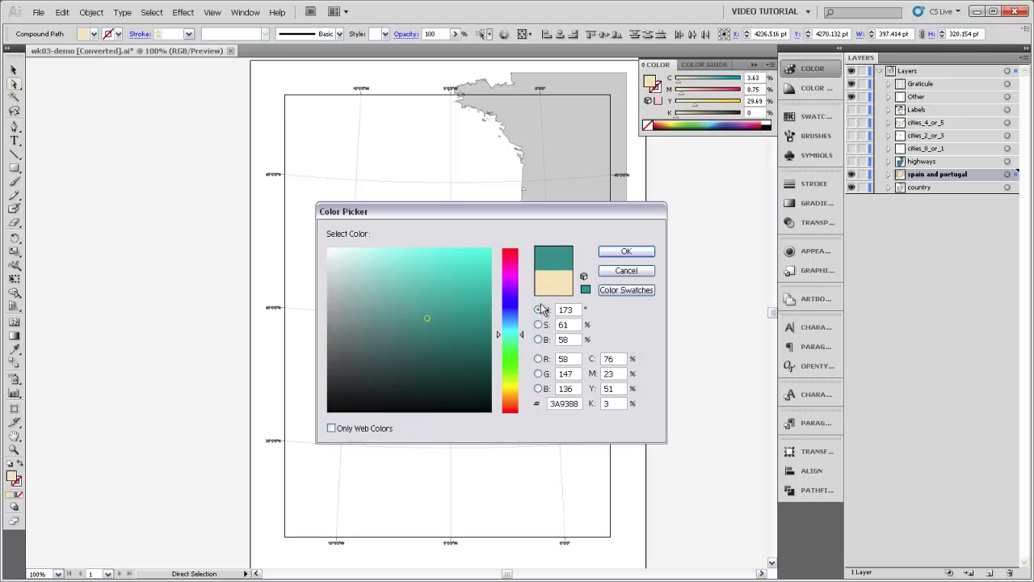
mouse_move(523, 339)
mouse_down()
mouse_move(523, 378)
mouse_move(521, 273)
mouse_move(521, 397)
mouse_move(521, 286)
mouse_move(521, 313)
mouse_up()
mouse_move(429, 343)
mouse_down()
mouse_move(348, 315)
mouse_move(353, 291)
mouse_move(447, 300)
mouse_move(368, 395)
mouse_move(397, 394)
mouse_move(396, 374)
mouse_move(356, 319)
mouse_move(334, 314)
mouse_move(415, 307)
mouse_move(455, 326)
mouse_move(389, 383)
mouse_move(405, 391)
mouse_move(429, 378)
mouse_move(410, 321)
mouse_move(366, 297)
mouse_move(434, 291)
mouse_move(382, 302)
mouse_move(399, 307)
mouse_up()
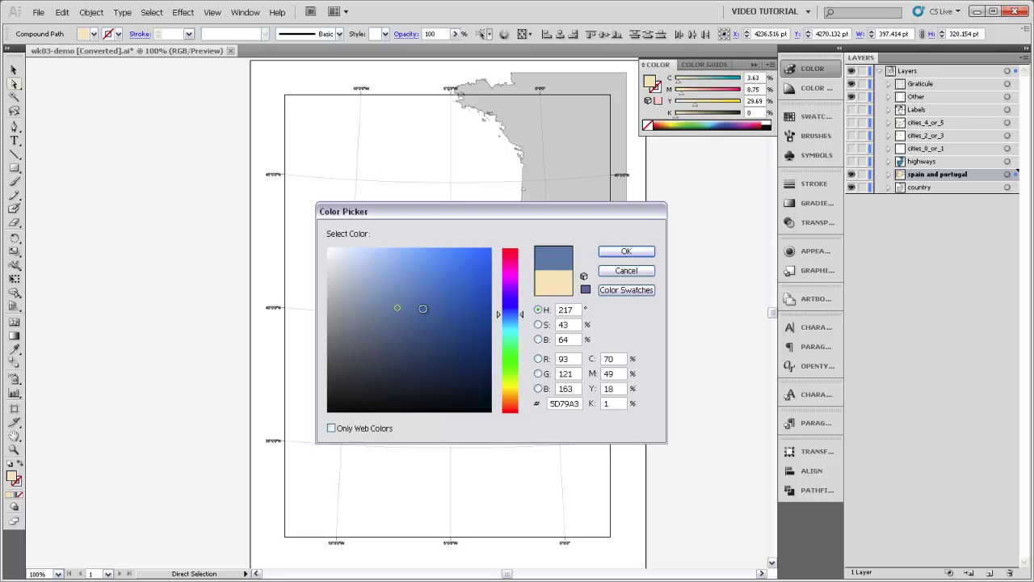
click(608, 252)
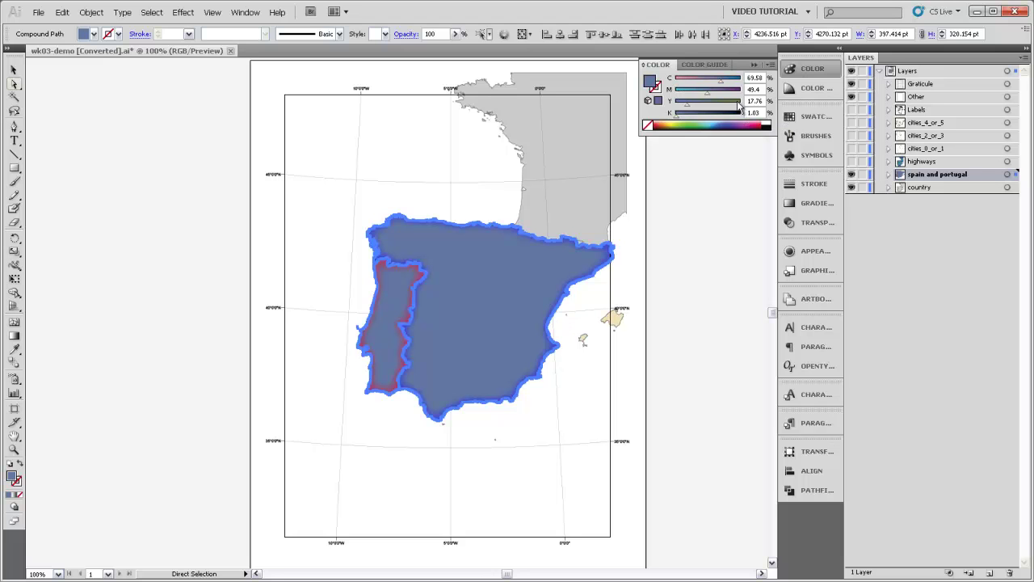
Switch the Color panel to Grayscale and darken the fill to K 49%.
click(770, 66)
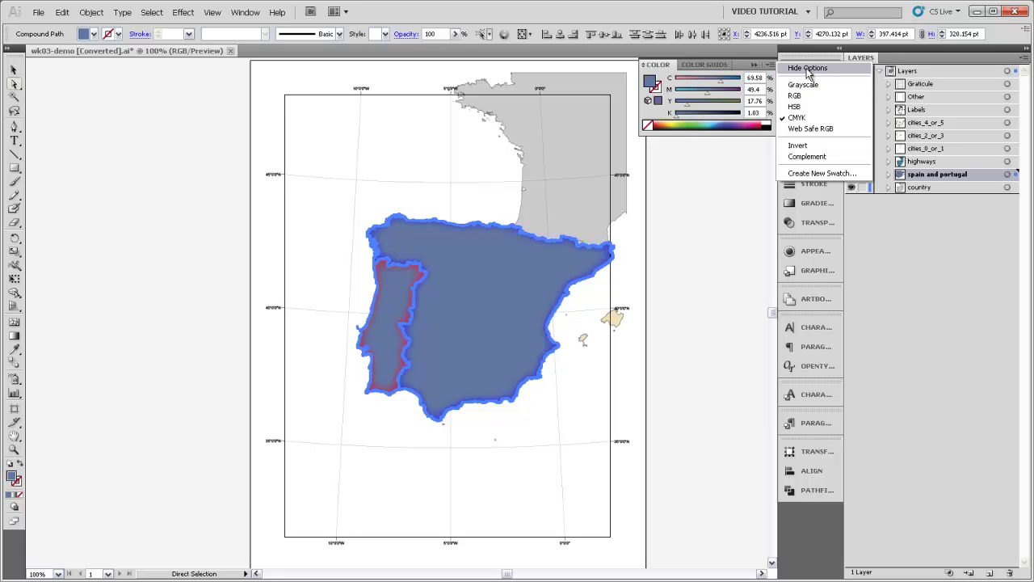
click(802, 85)
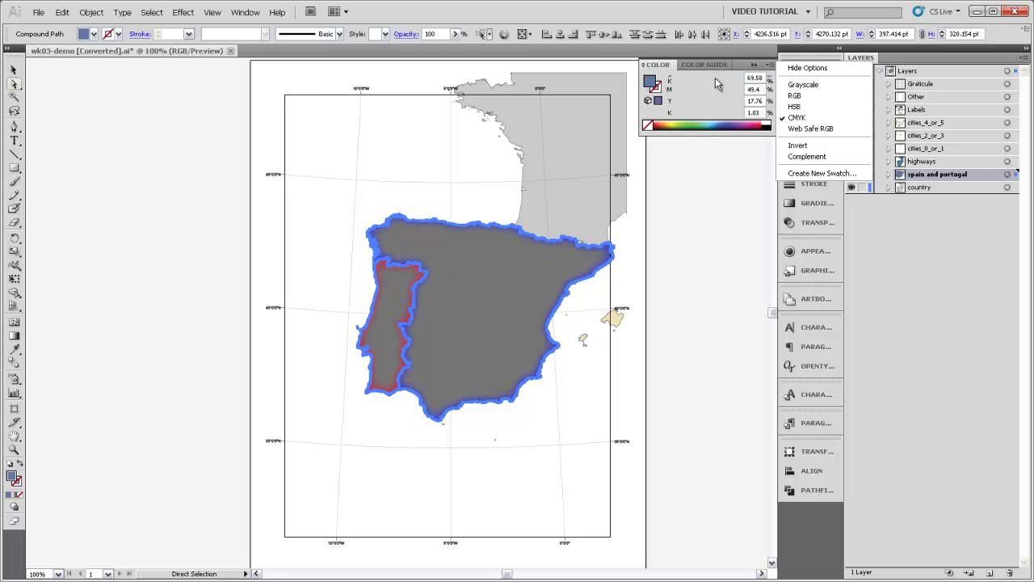
mouse_move(710, 84)
mouse_down()
mouse_move(690, 84)
mouse_move(732, 84)
mouse_move(677, 82)
mouse_move(726, 83)
mouse_move(707, 82)
mouse_up()
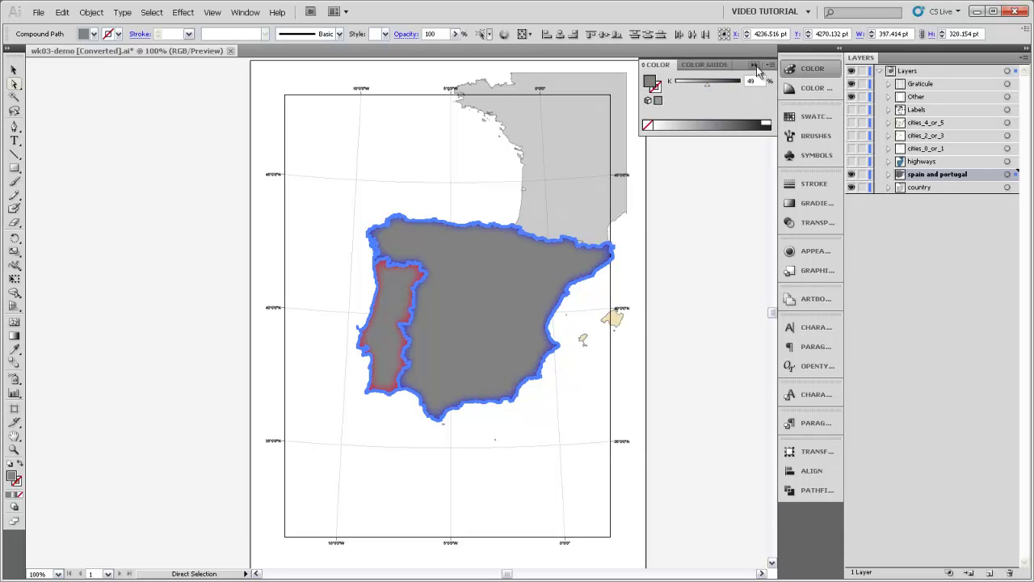
Cycle the Color panel through RGB, HSB and CMYK, ending in Web Safe RGB.
click(769, 66)
click(794, 95)
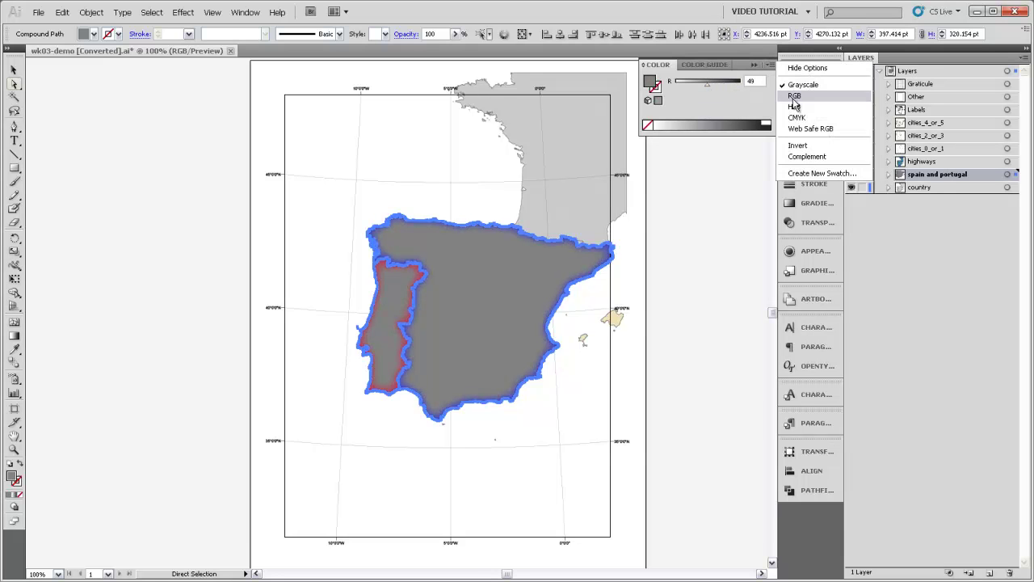
click(769, 65)
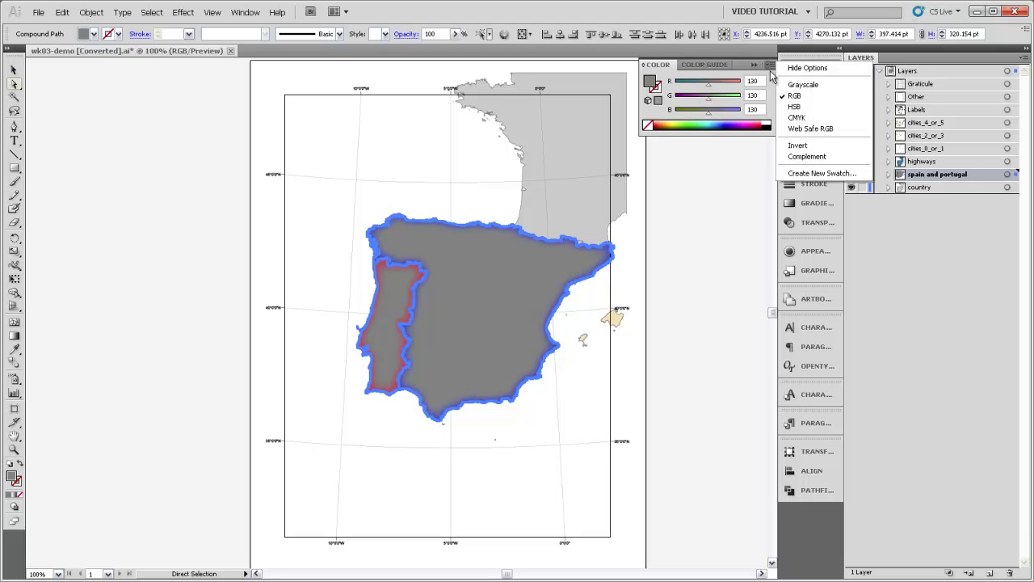
click(791, 107)
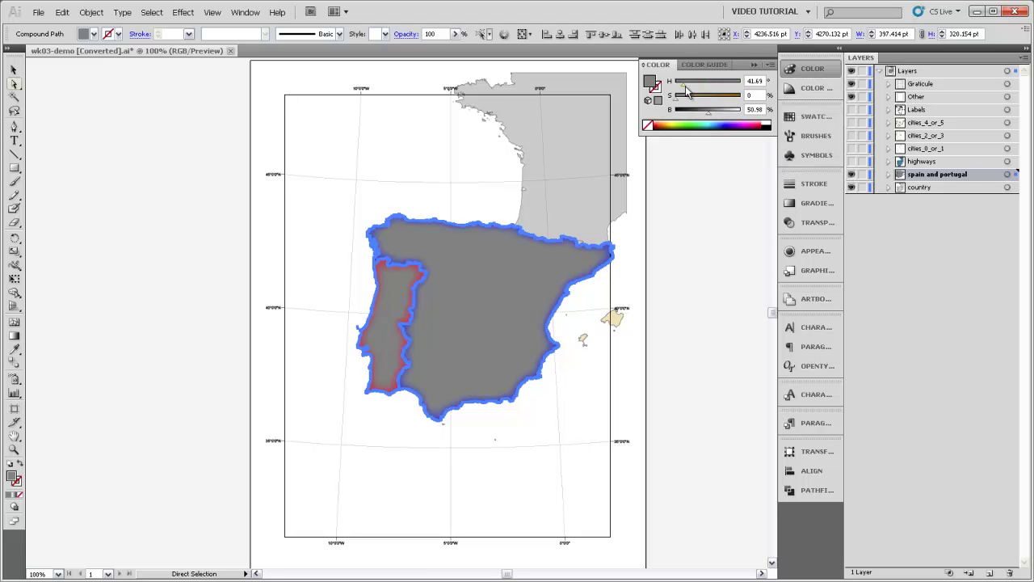
click(770, 64)
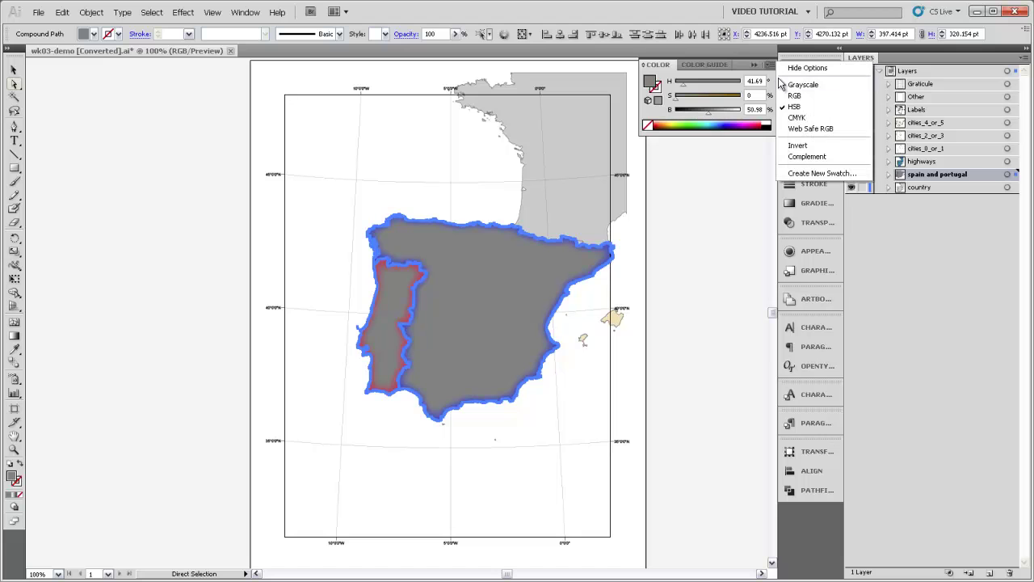
click(796, 118)
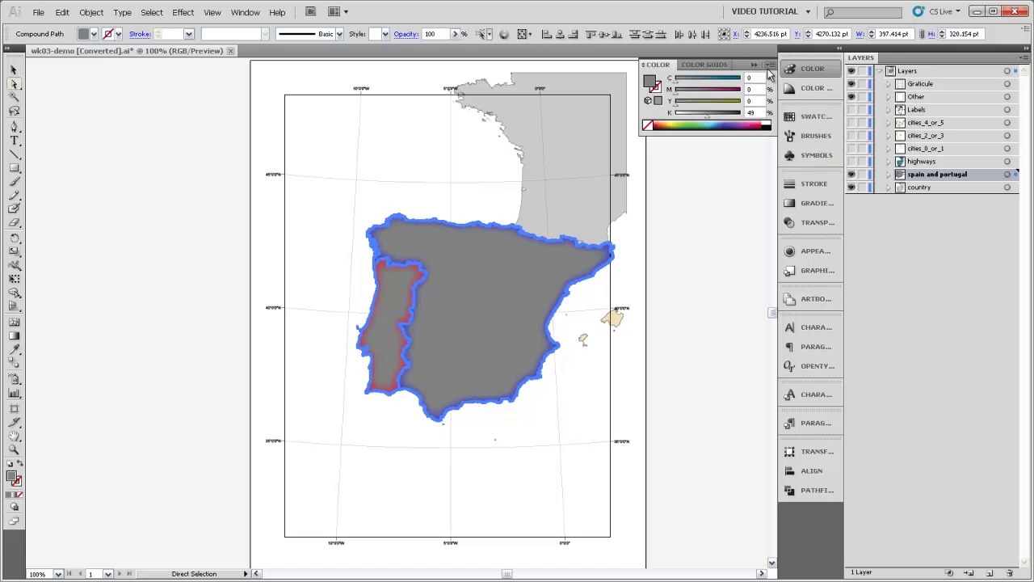
click(770, 65)
click(799, 130)
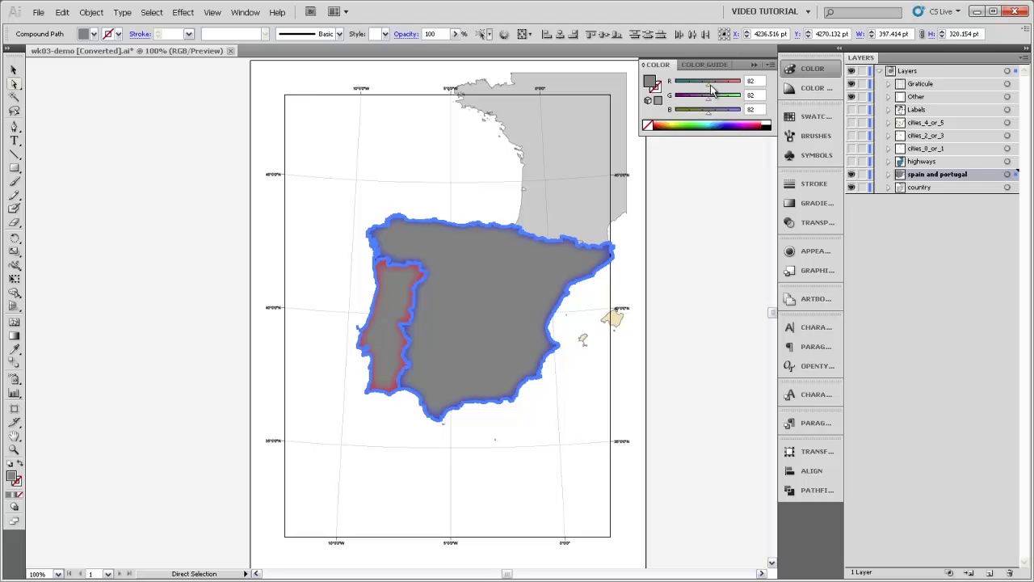
Shift the red value to a mustard yellow and show it in HSB (H 54, S 58.82, B 80).
mouse_move(708, 87)
mouse_down()
mouse_move(686, 89)
mouse_move(727, 88)
mouse_move(701, 102)
mouse_up()
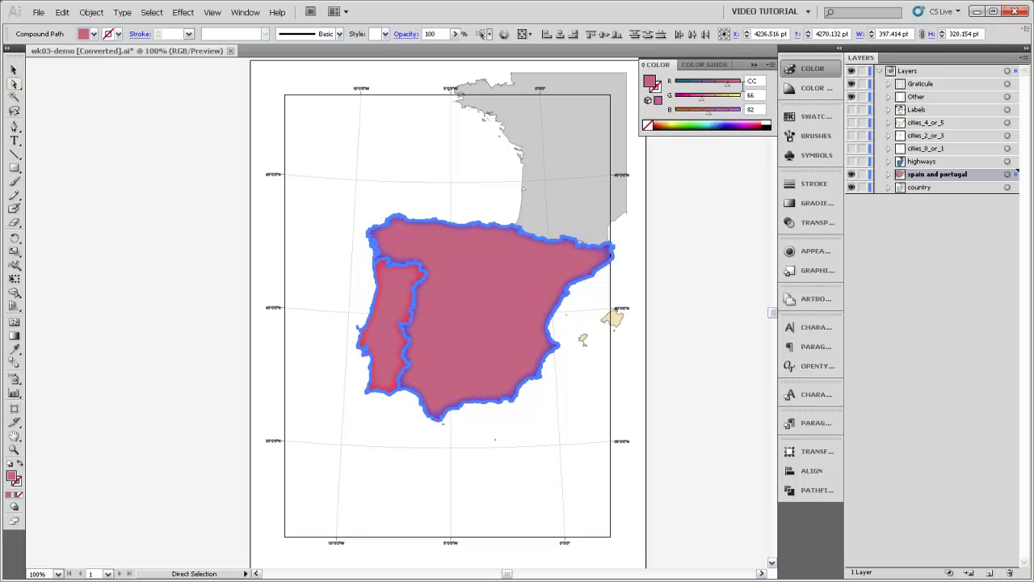
click(769, 66)
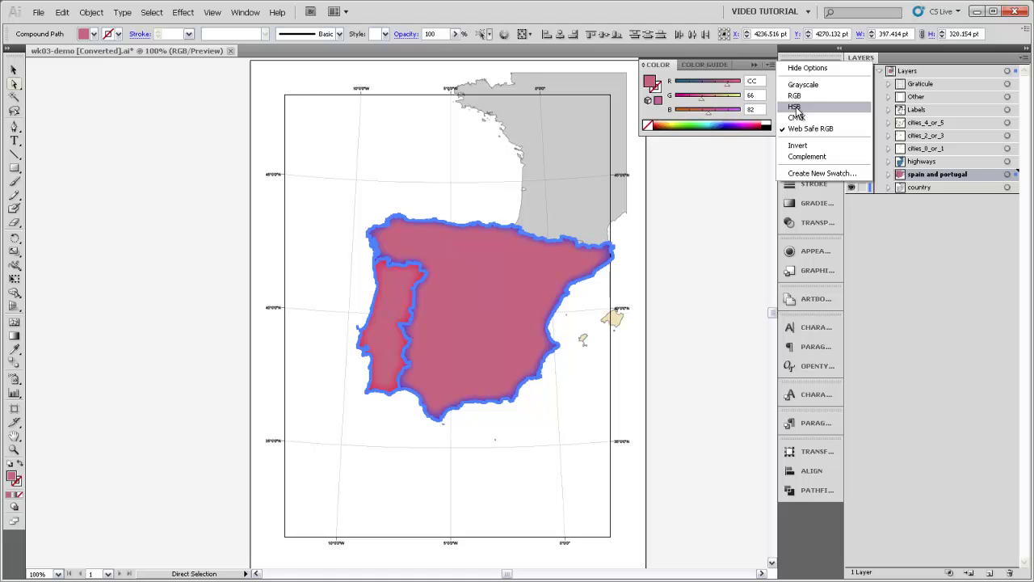
click(795, 108)
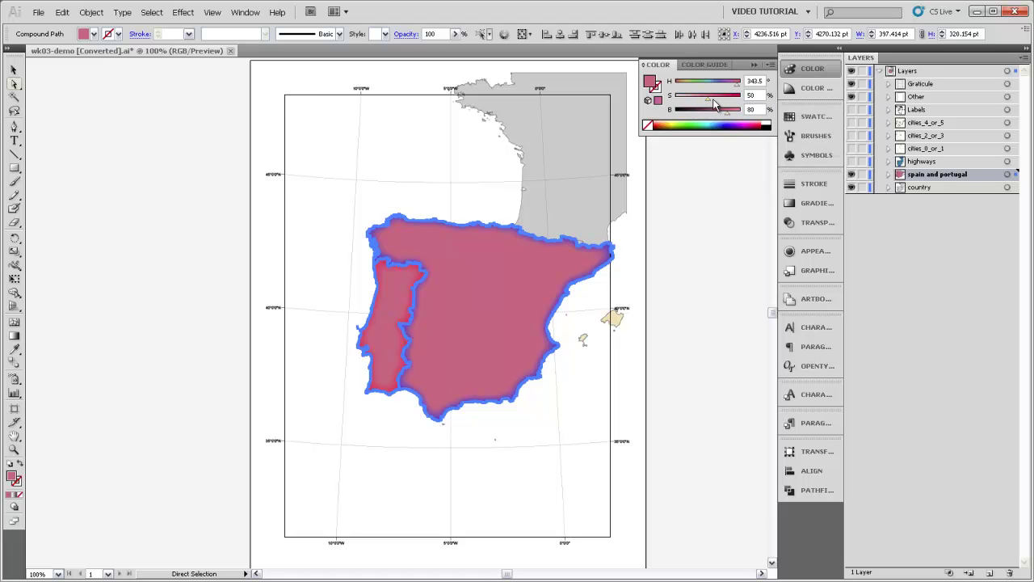
click(684, 82)
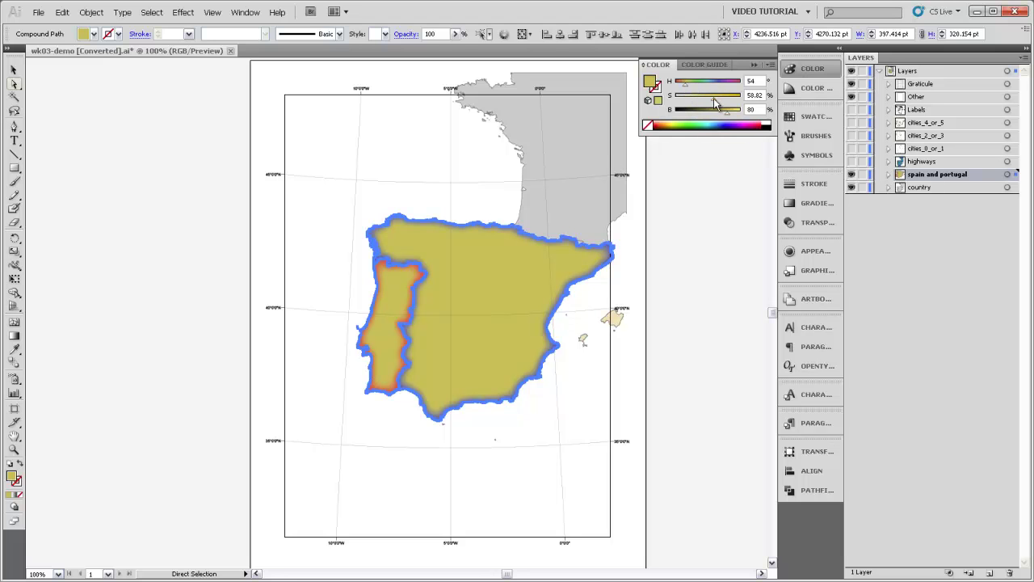
Lower the fill saturation to a pale cream at H 55.38, S 11.06, B 92.16.
drag(714, 103, 736, 115)
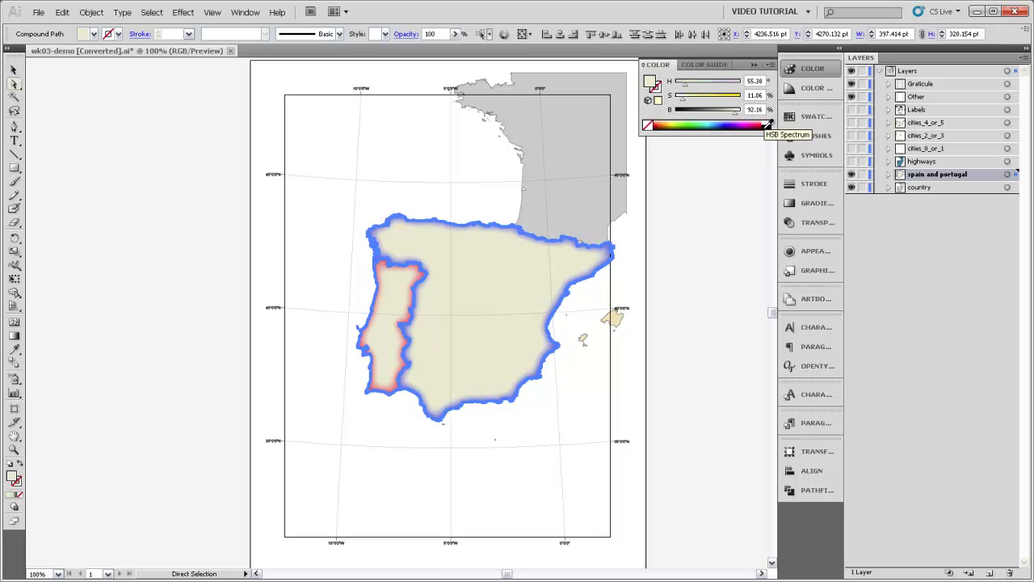
click(18, 484)
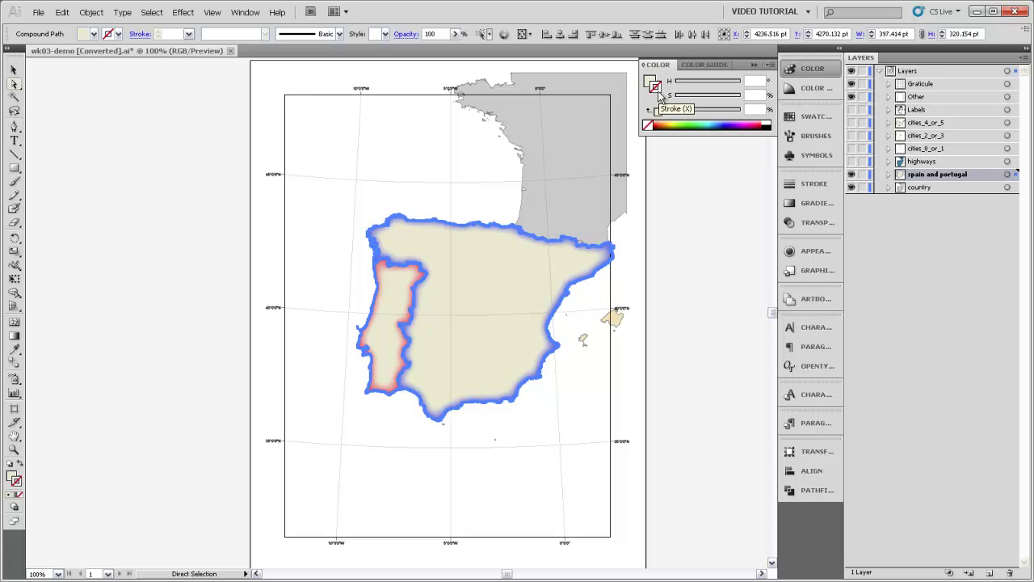
Give the Spain and Portugal outline a black stroke and deselect to preview it.
click(768, 124)
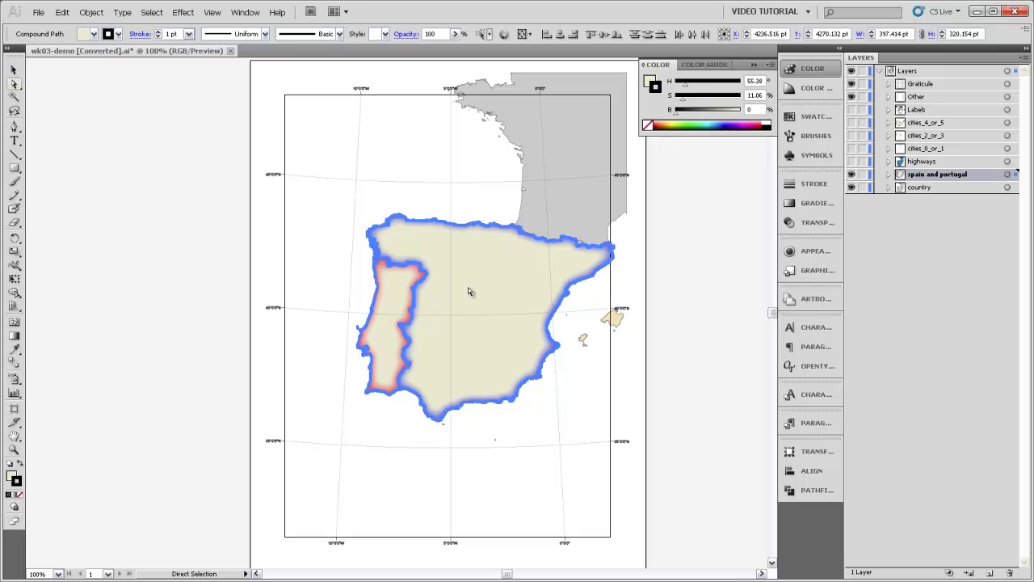
click(391, 154)
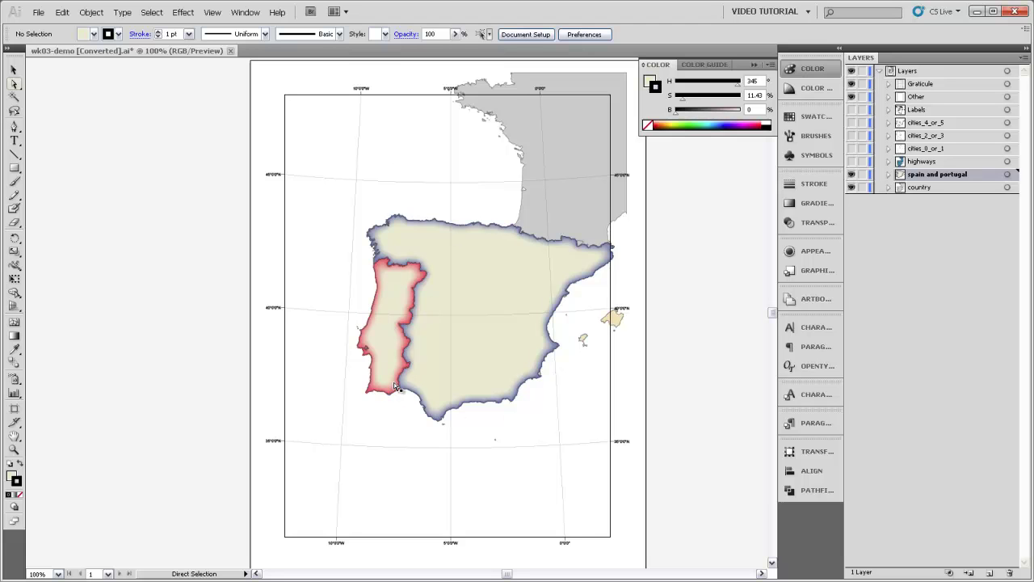
click(612, 293)
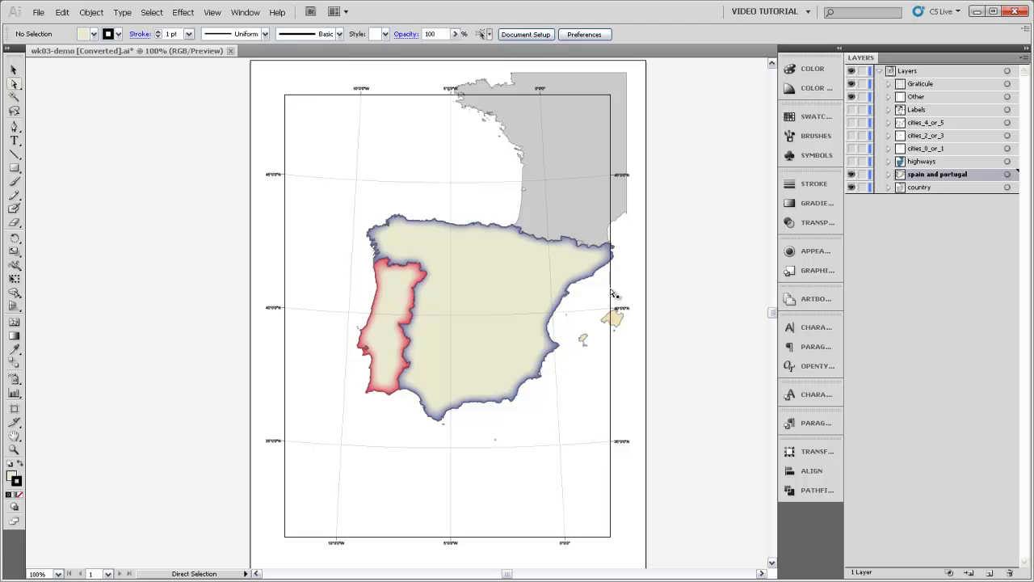
click(803, 117)
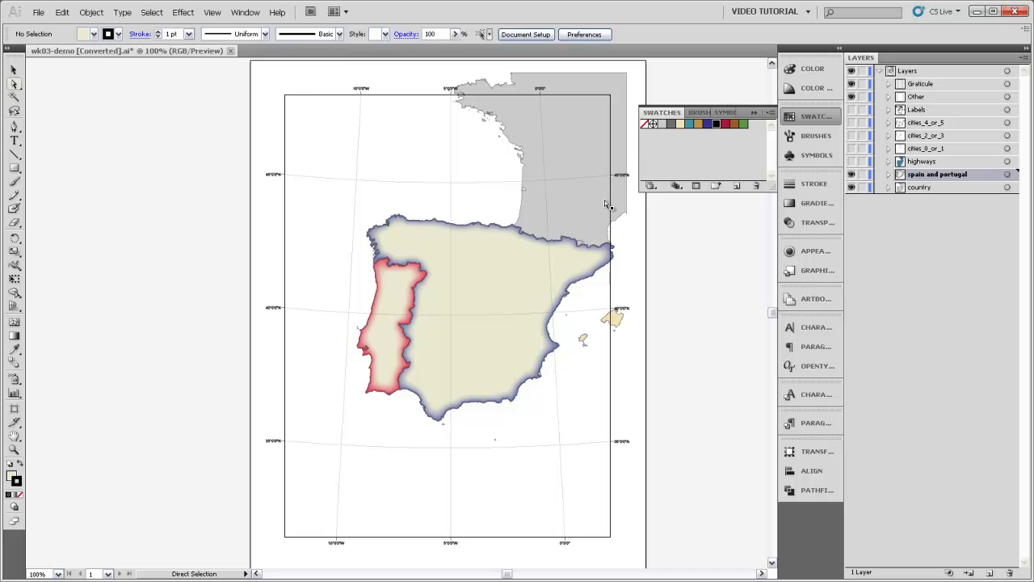
Reselect the Spain and Portugal shape with its fill active and show the Swatches list.
click(487, 286)
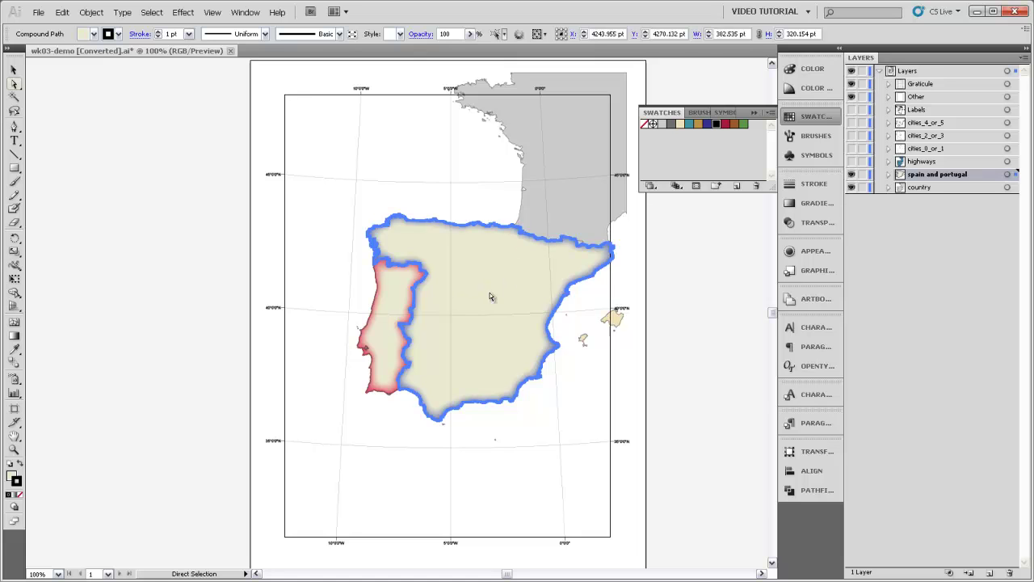
click(14, 480)
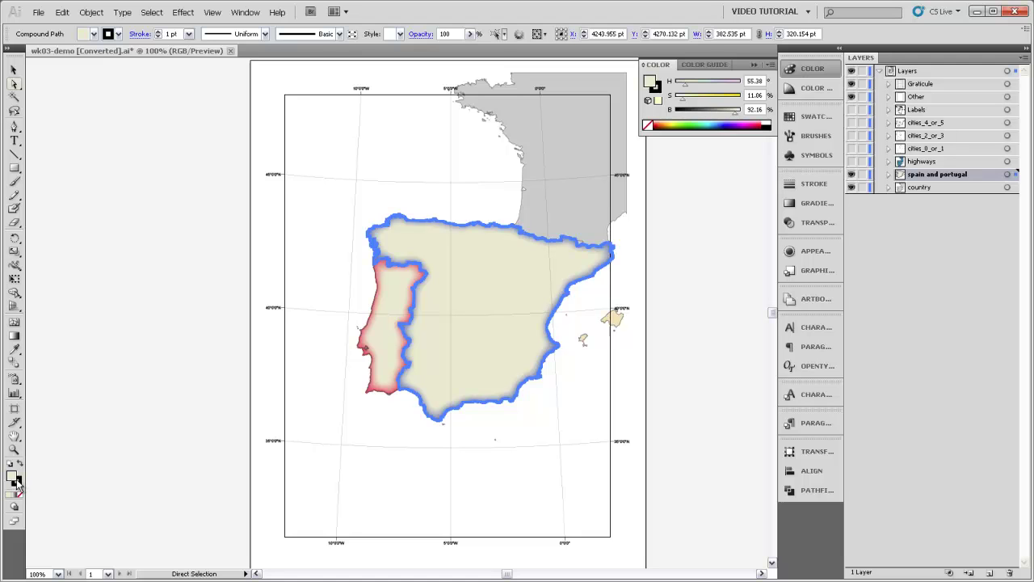
click(796, 128)
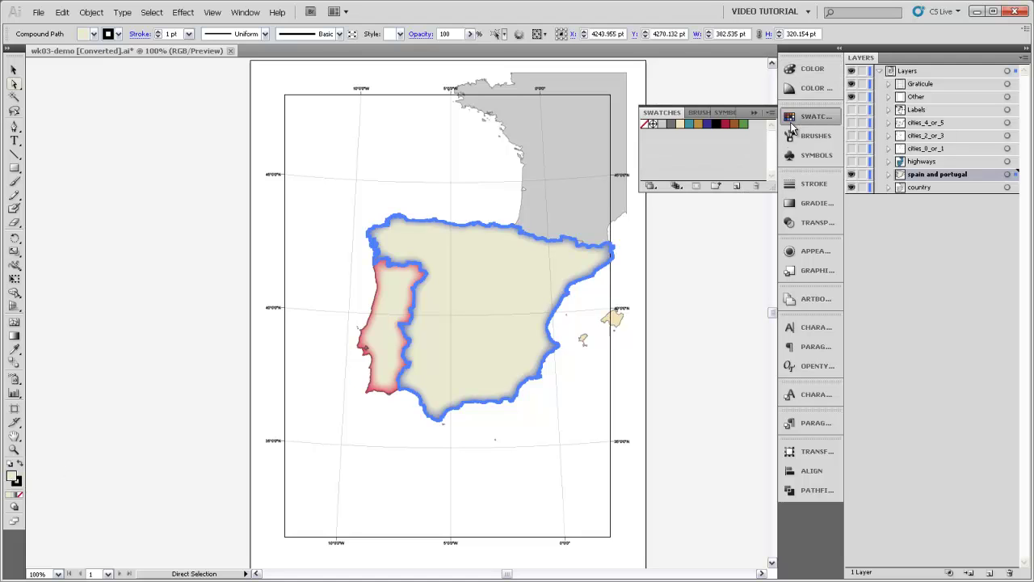
Create a new swatch from the pale cream fill, defined in HSB colour mode.
click(735, 187)
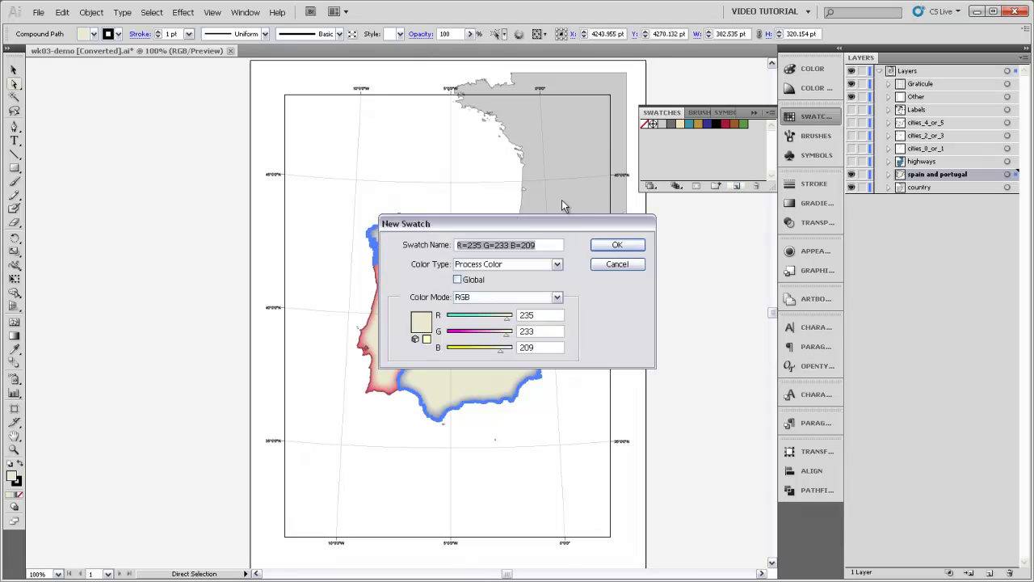
drag(544, 225, 533, 226)
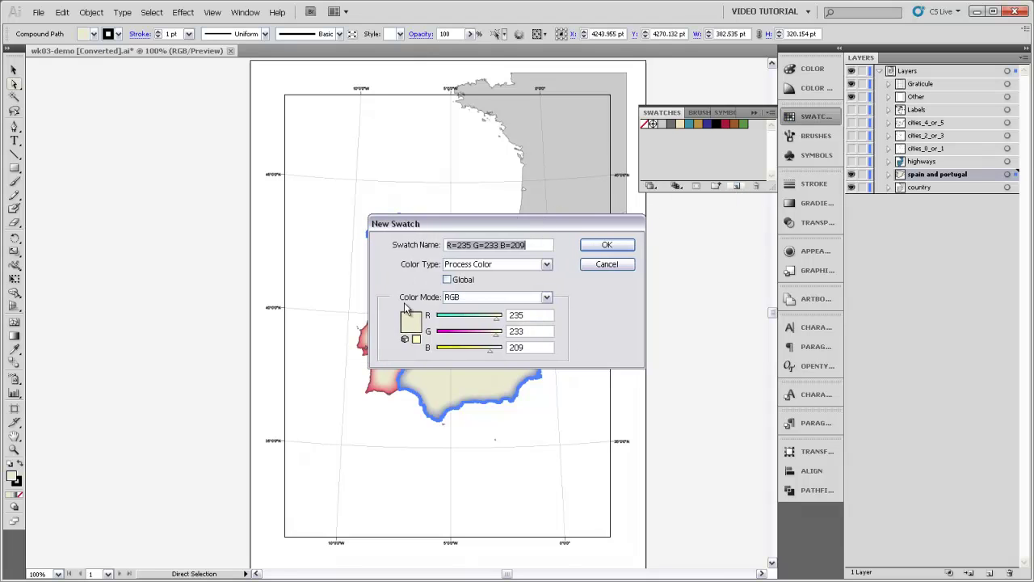
click(16, 478)
click(488, 305)
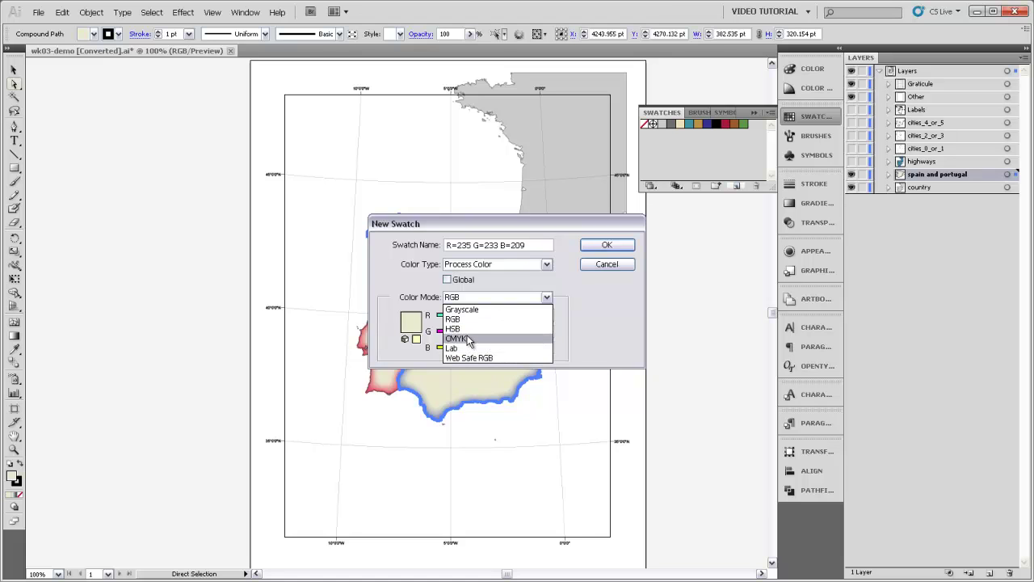
click(469, 328)
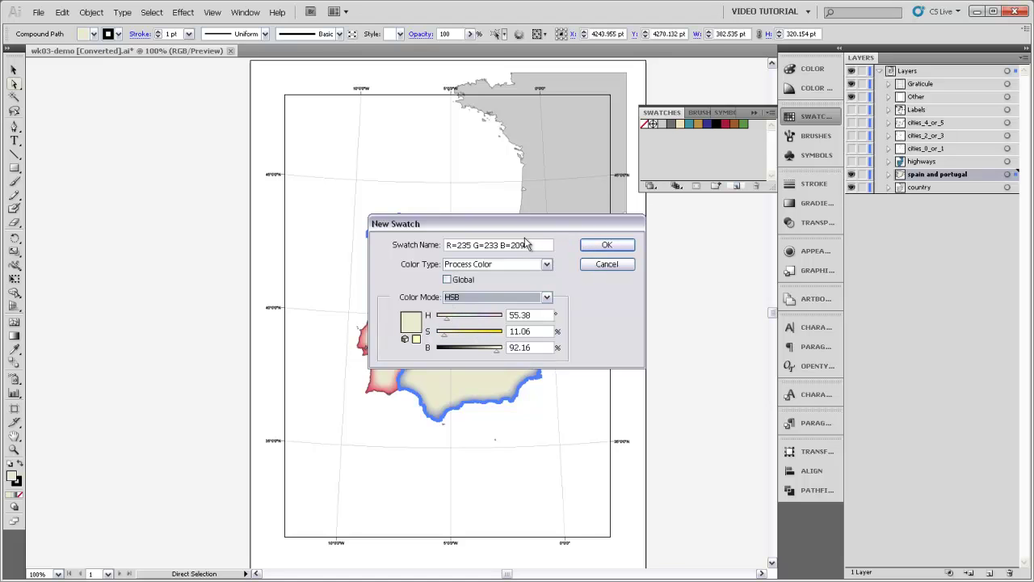
Name the swatch 'Country Color', save it, and apply it to the Majorca island.
click(401, 244)
text(B)
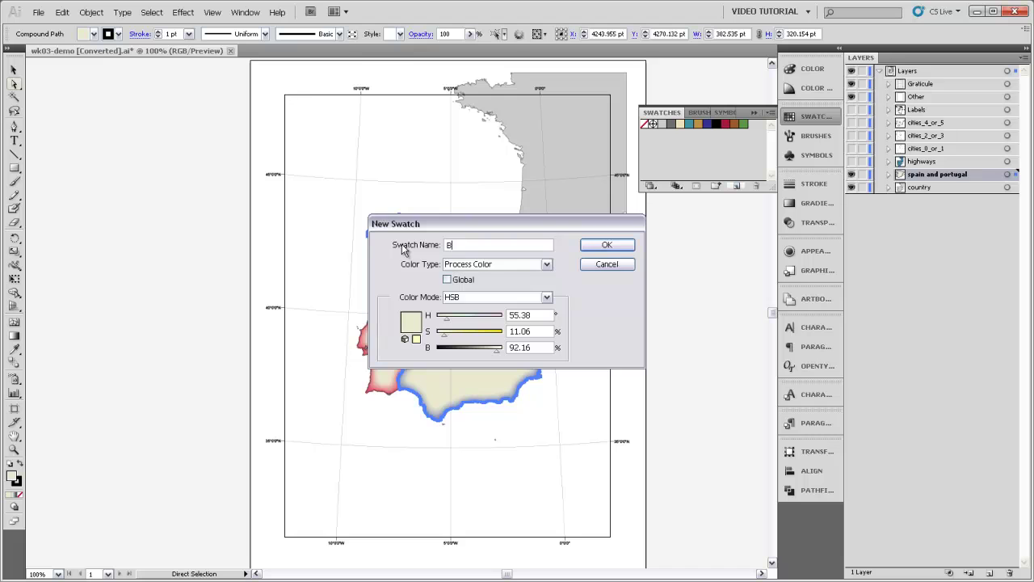
key(BackSpace)
text(Country Color)
click(622, 244)
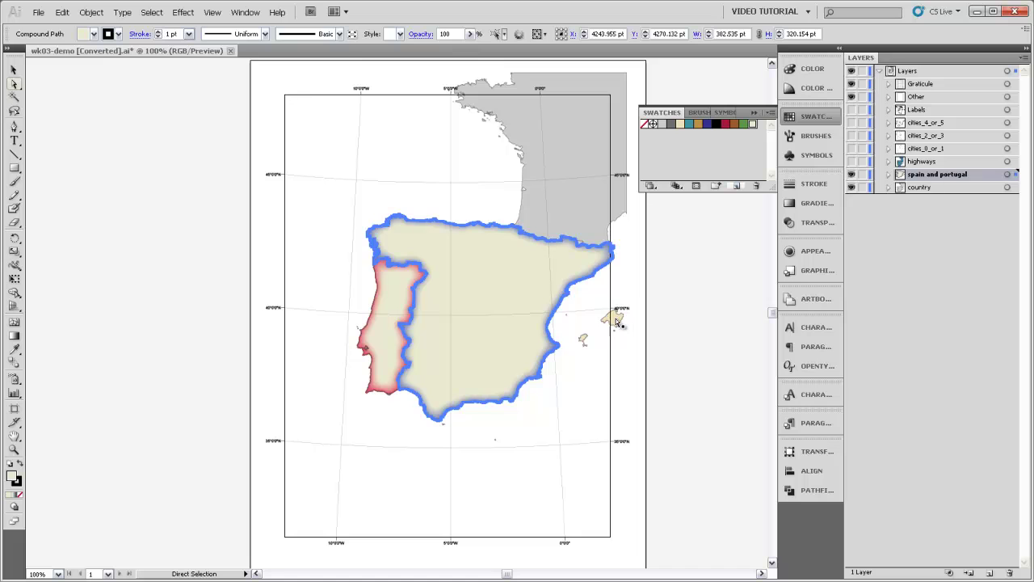
click(616, 322)
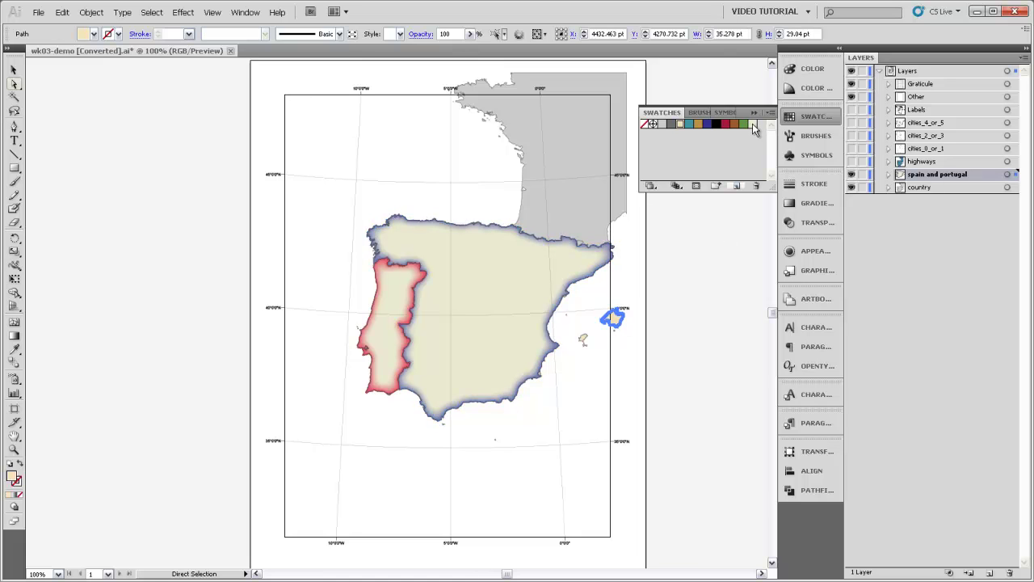
click(752, 126)
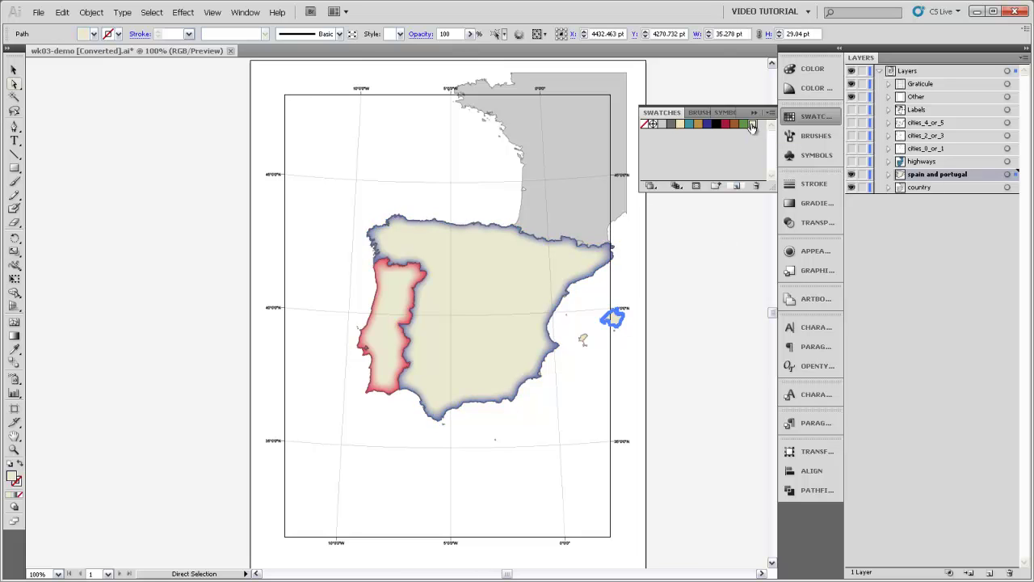